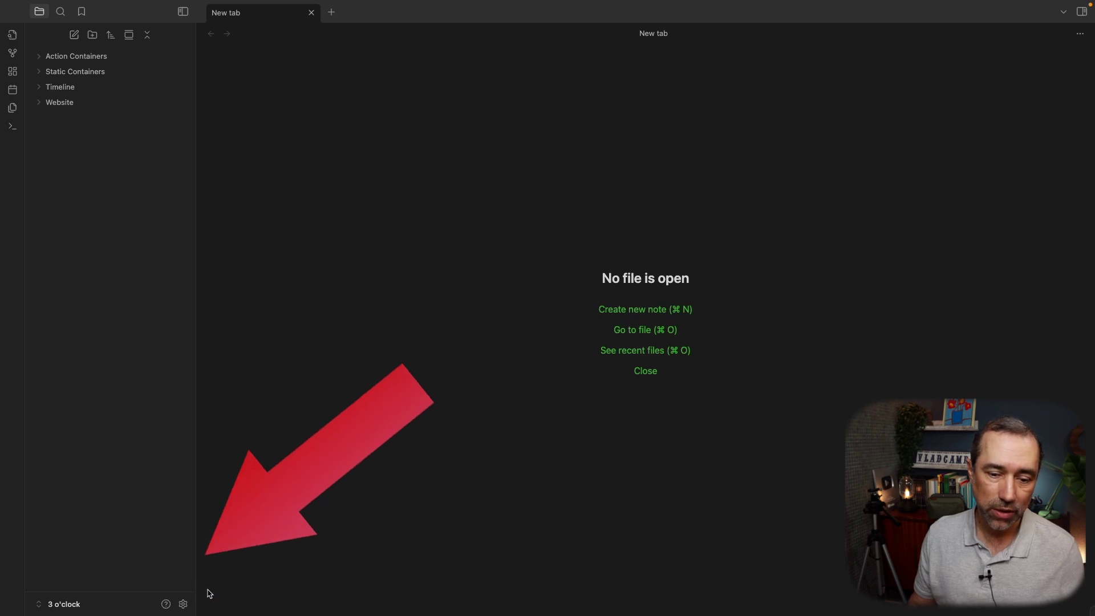
# Step: Open Obsidian's Settings window on the General page
pyautogui.click(183, 604)
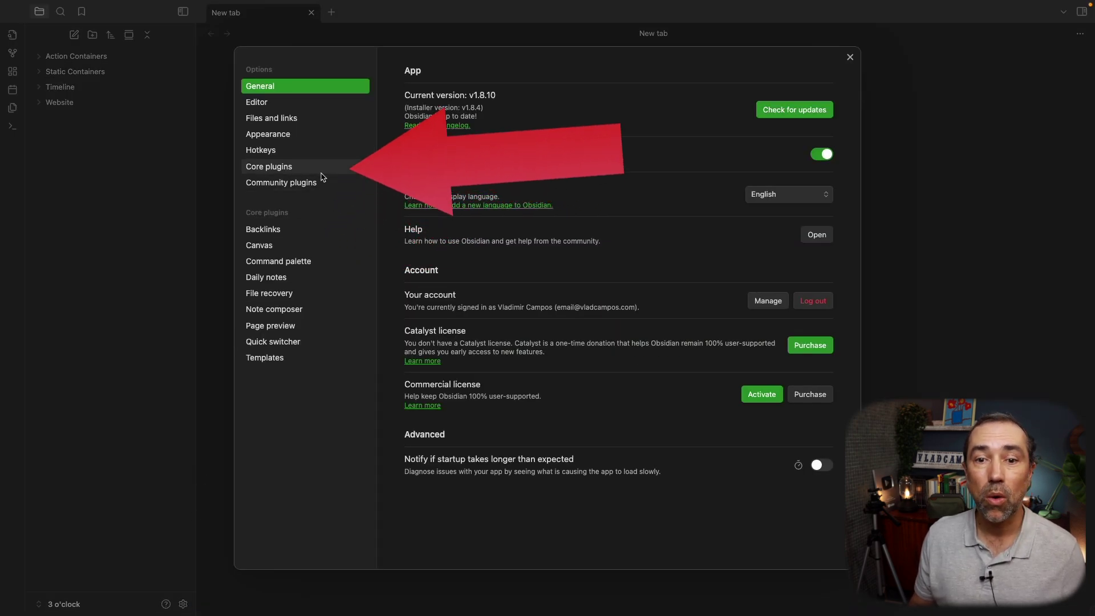
# Step: Show the Core plugins list and scroll down to the Web viewer entry
pyautogui.click(288, 169)
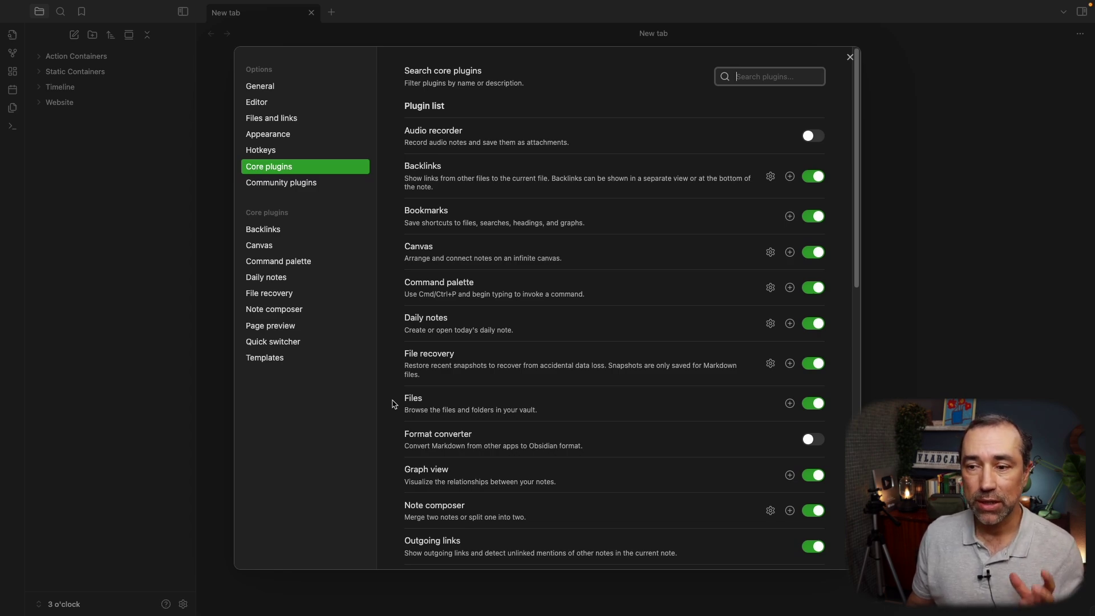
pyautogui.scroll(-5, 548, 392)
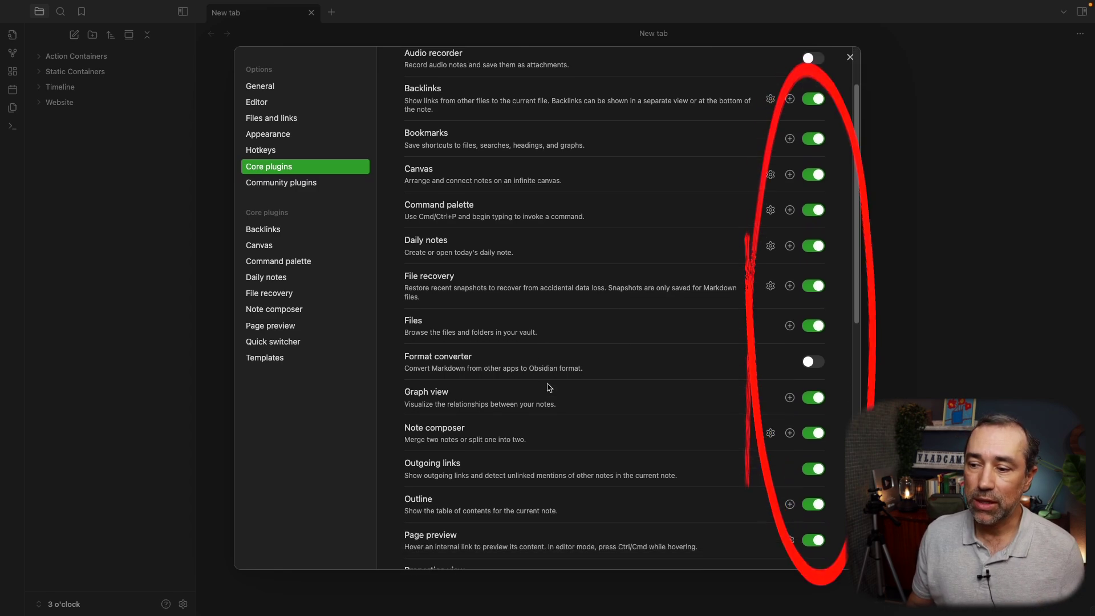
pyautogui.scroll(-1, 549, 388)
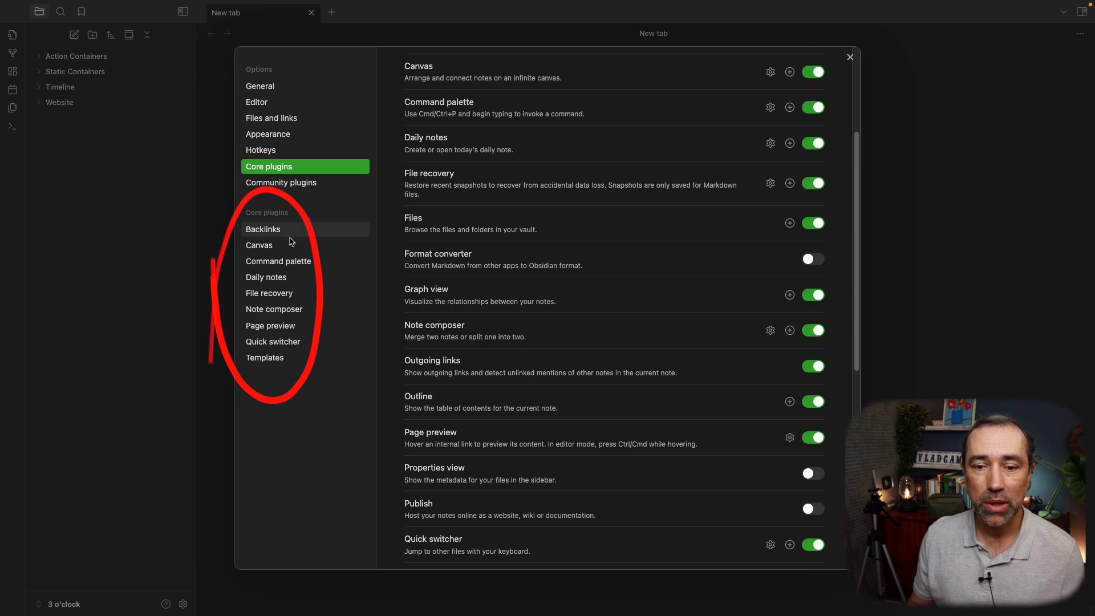
pyautogui.scroll(3, 547, 276)
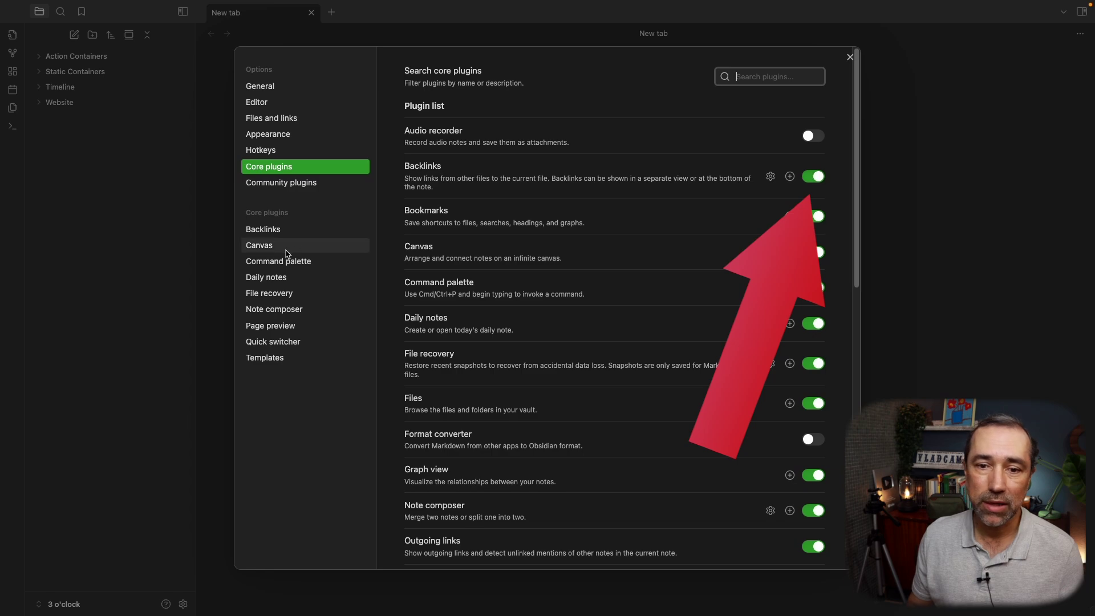
pyautogui.scroll(-10, 660, 398)
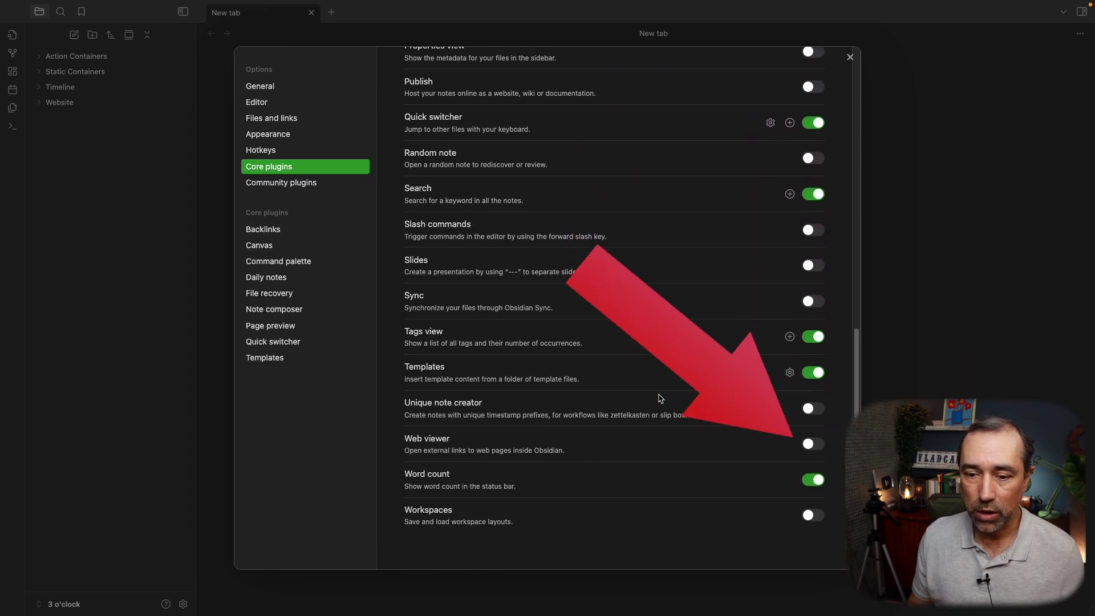
pyautogui.click(814, 444)
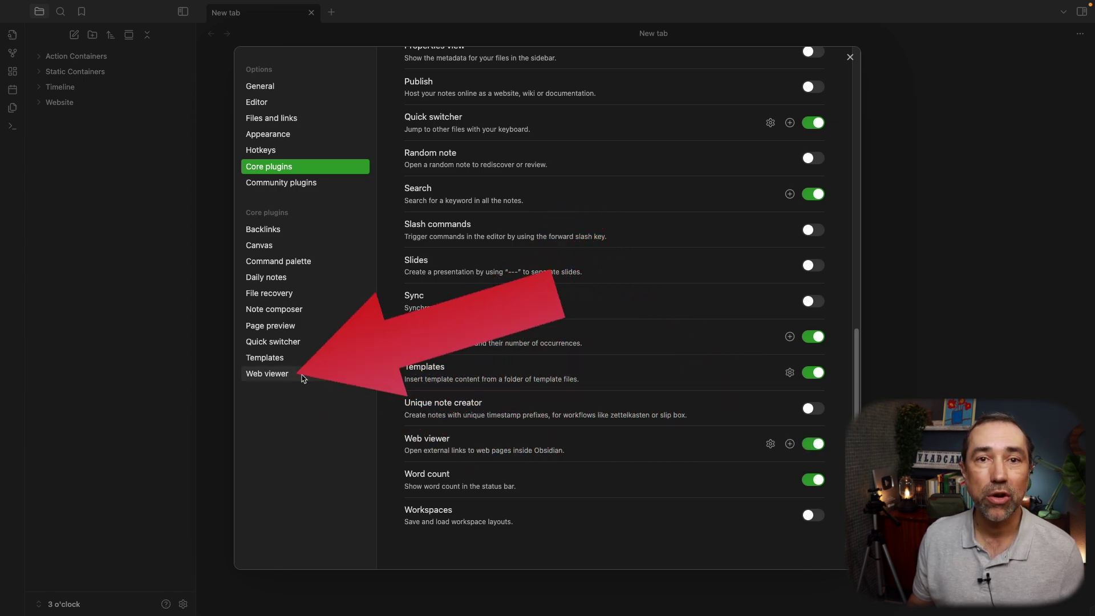
pyautogui.click(302, 377)
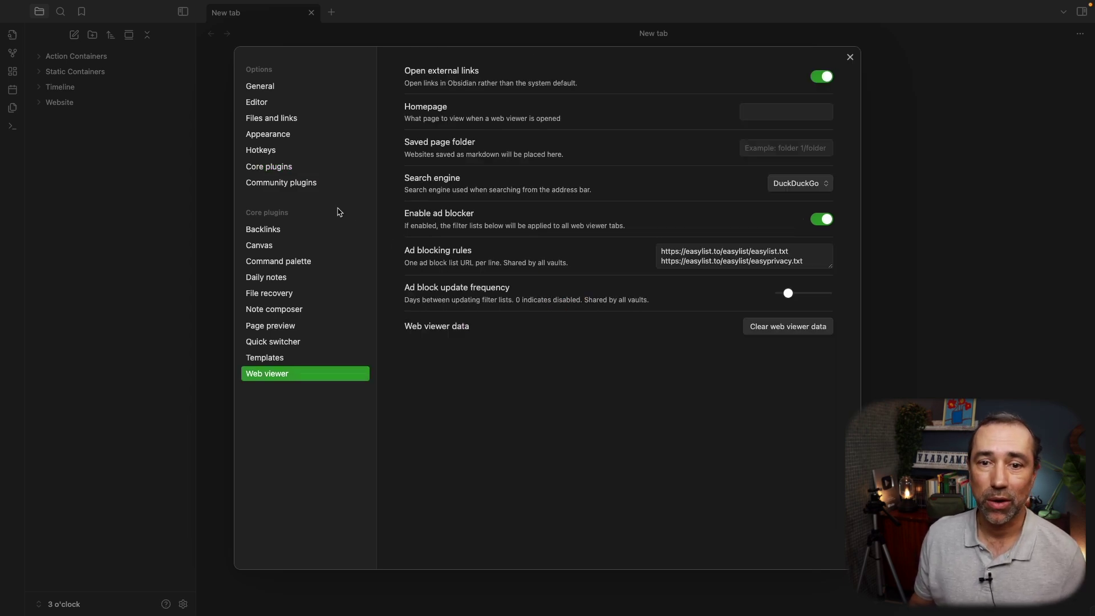
pyautogui.click(291, 168)
pyautogui.scroll(-10, 532, 337)
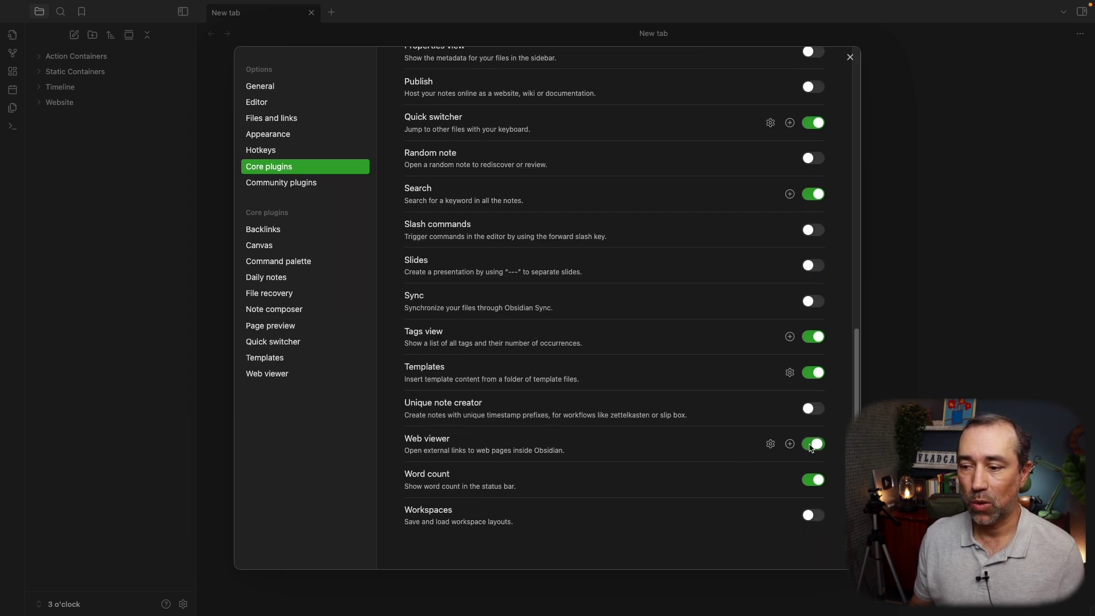
pyautogui.click(810, 445)
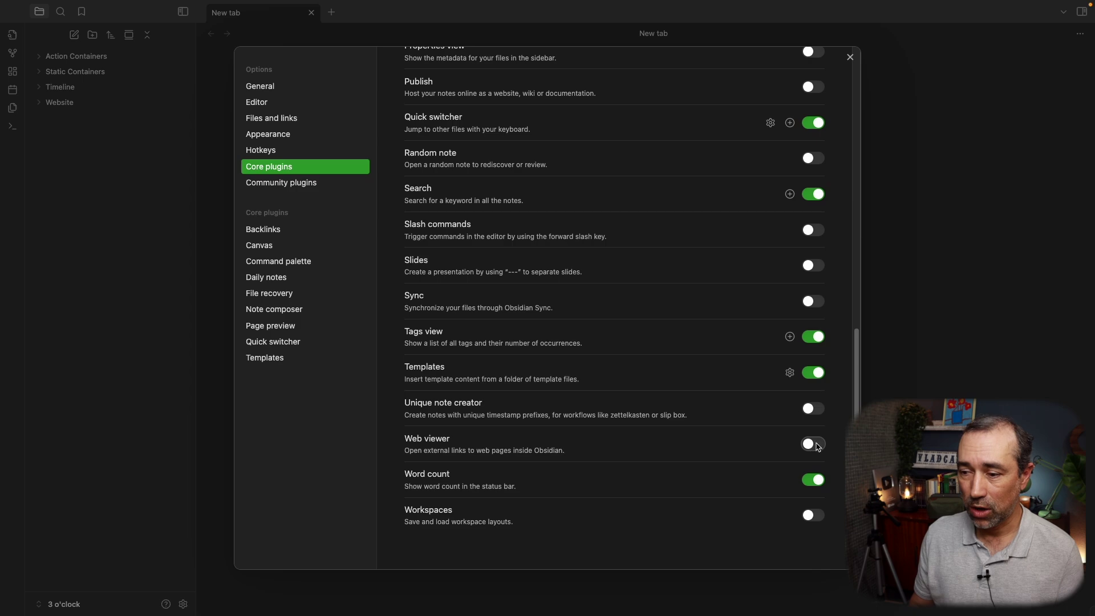
pyautogui.click(816, 445)
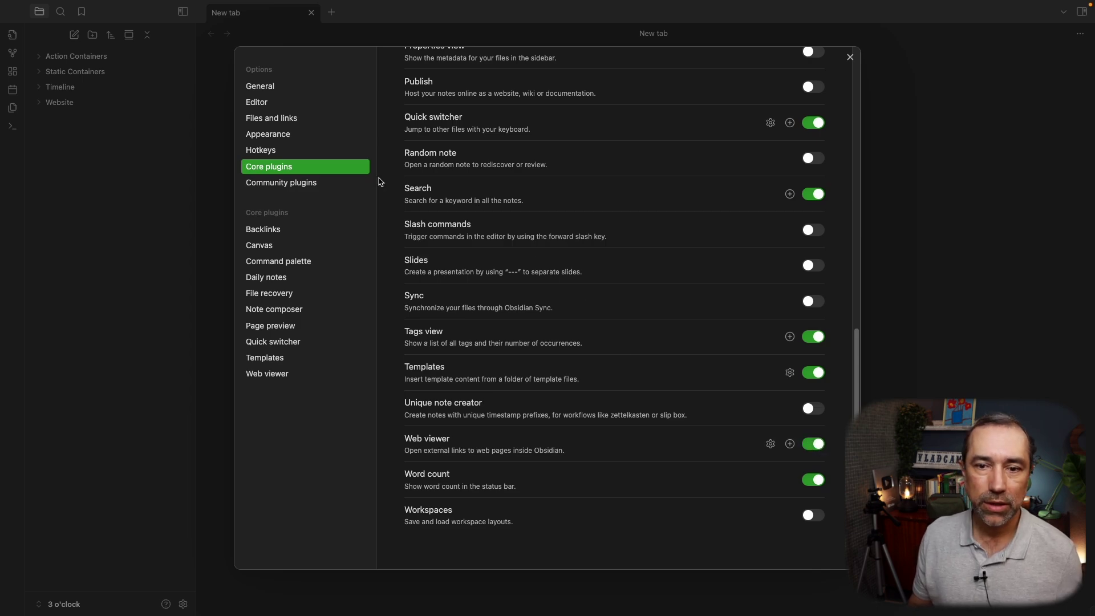
# Step: Go to Community plugins and turn off restricted mode to allow community plugins
pyautogui.click(336, 187)
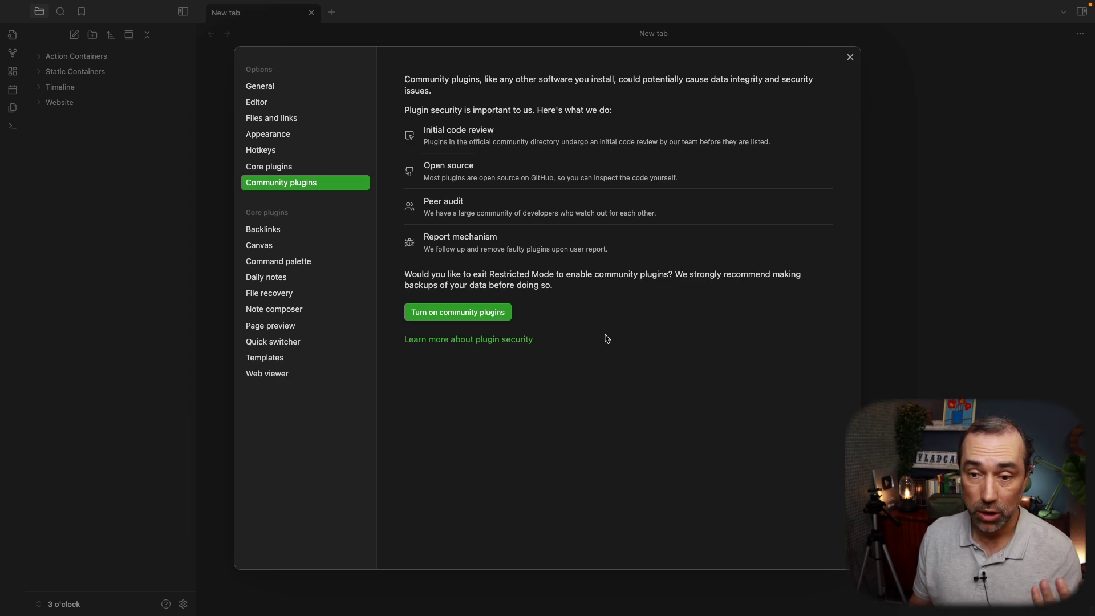
pyautogui.click(458, 313)
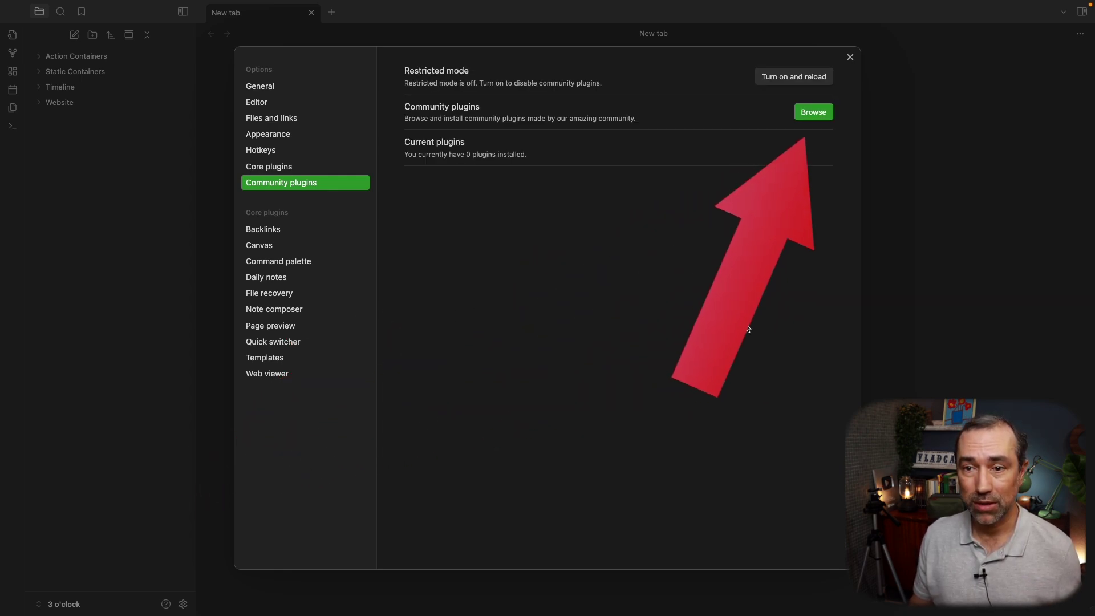
# Step: Search the community plugin browser for 'tasks' and look over the Time Ruler plugin's details
pyautogui.click(814, 112)
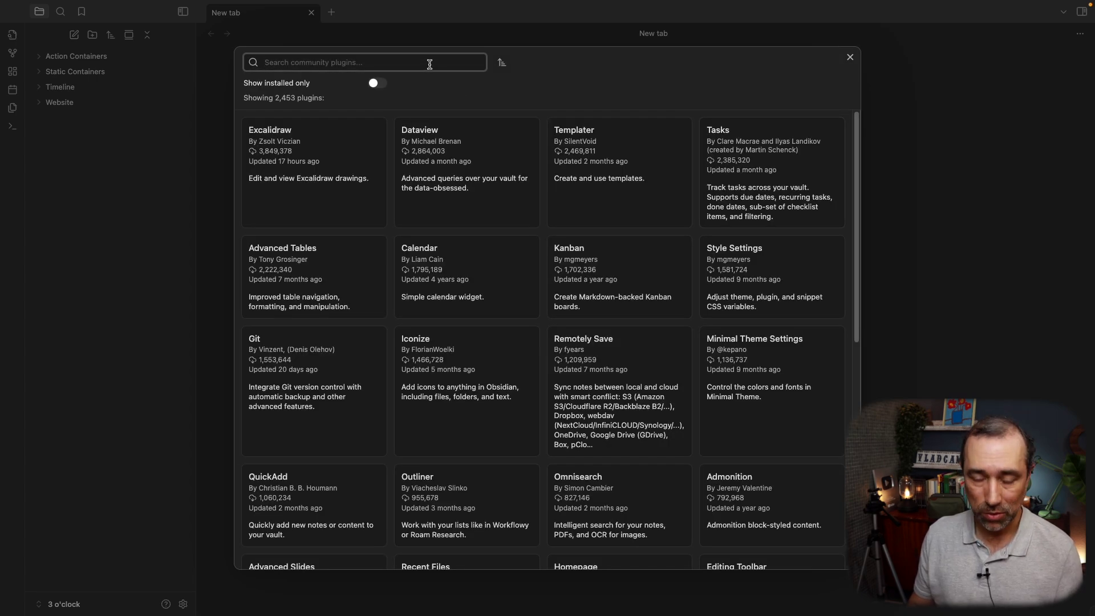
pyautogui.write('tasks')
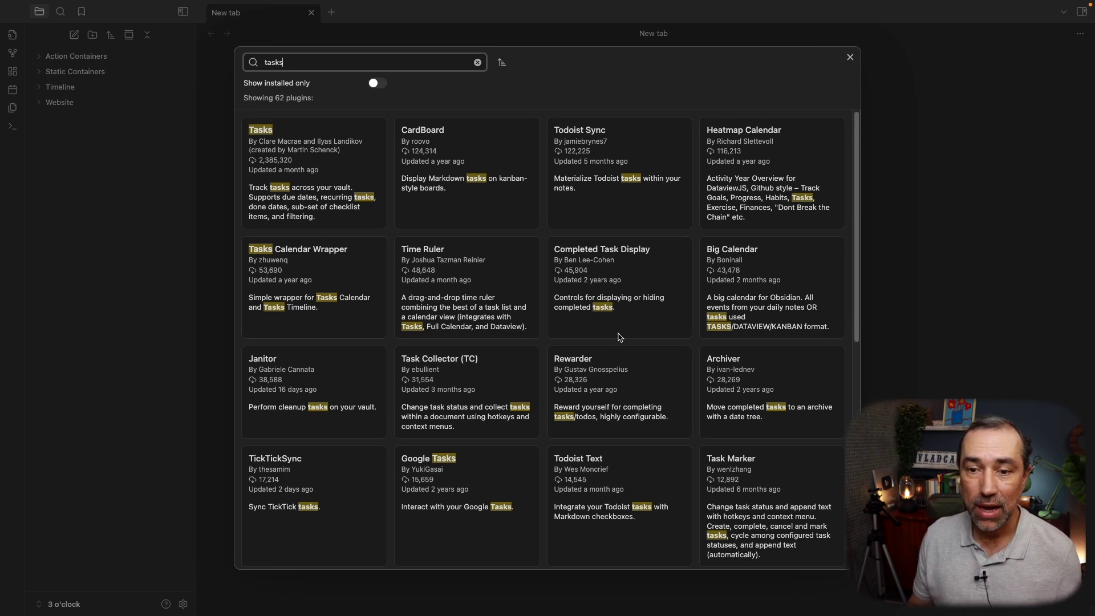
pyautogui.click(446, 281)
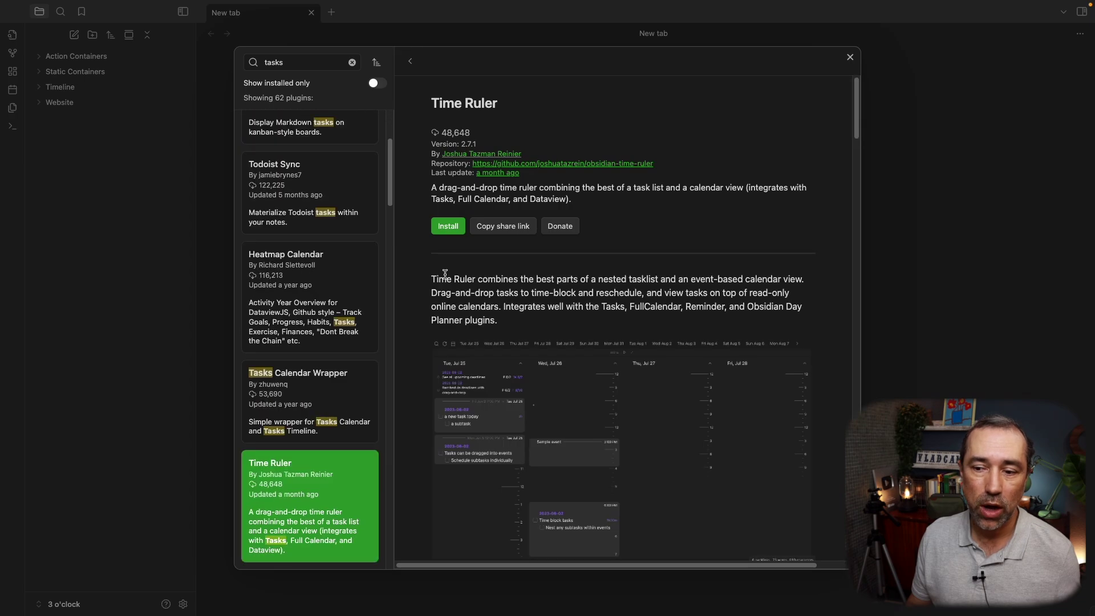
pyautogui.scroll(-10, 619, 386)
pyautogui.scroll(10, 619, 385)
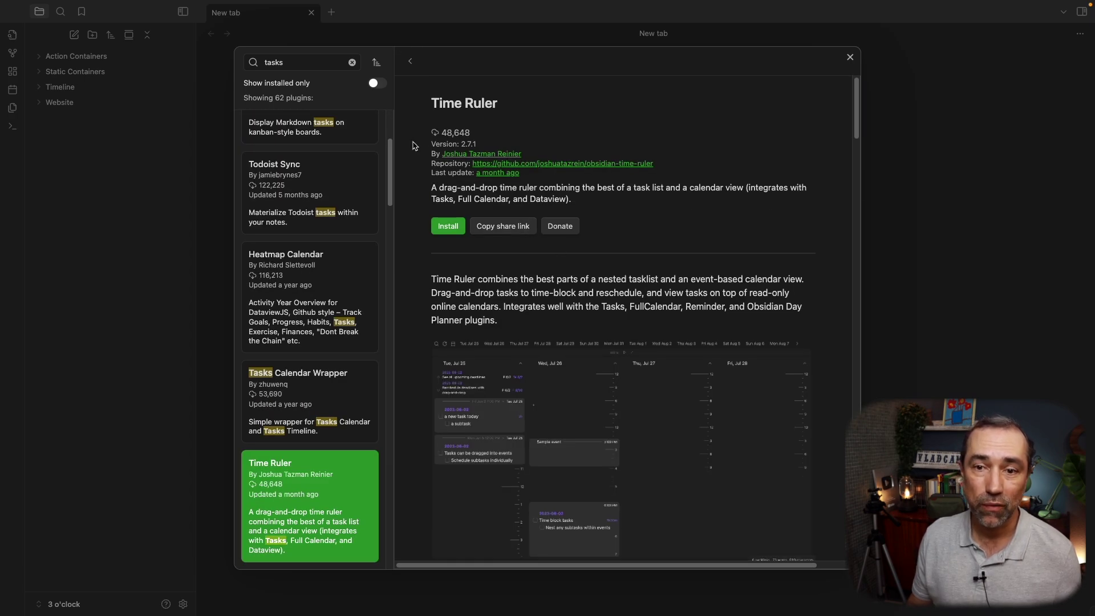
pyautogui.scroll(3, 308, 153)
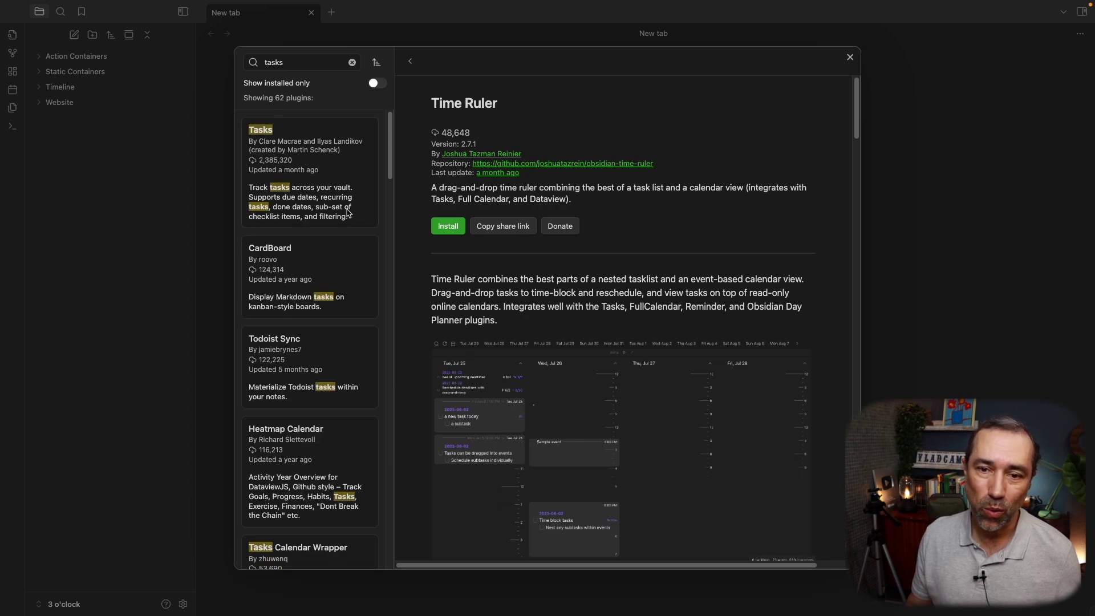
# Step: Install the Tasks plugin (7.19.1) and enable it
pyautogui.click(305, 162)
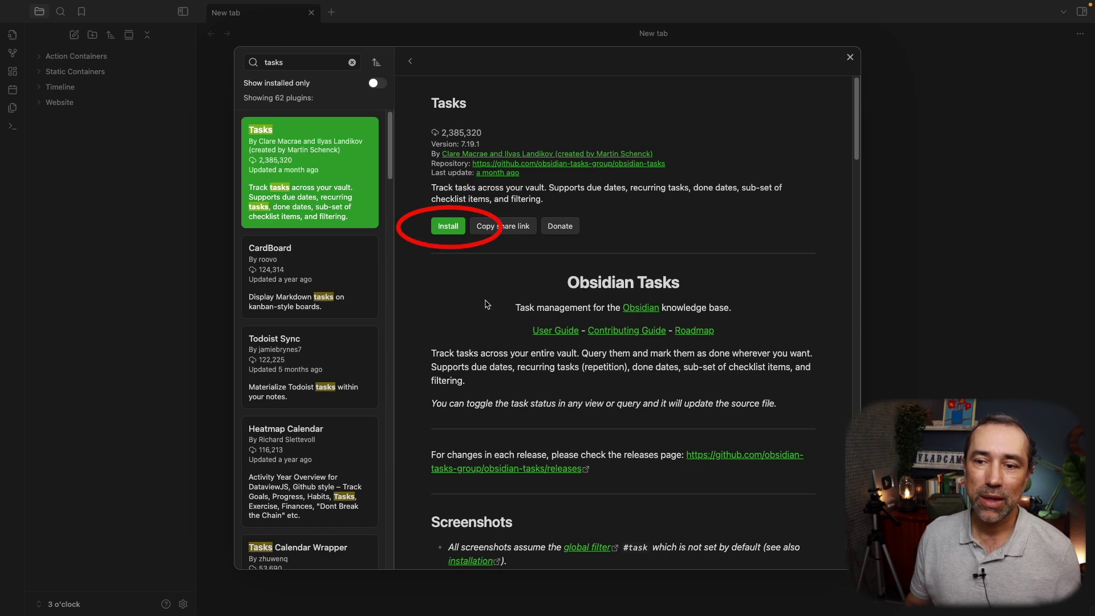
pyautogui.click(448, 232)
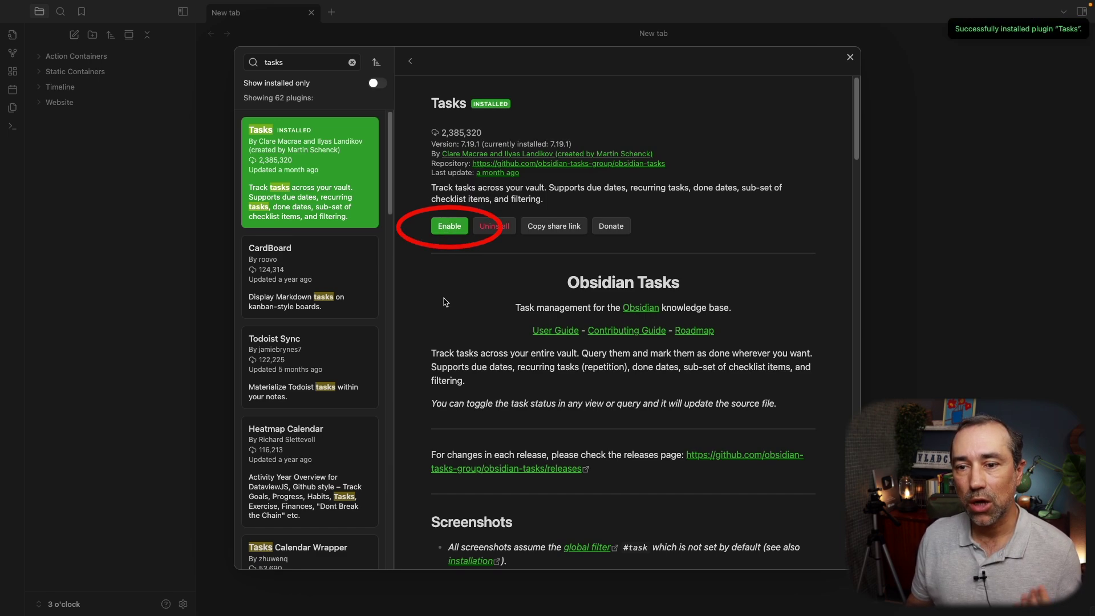
pyautogui.click(449, 230)
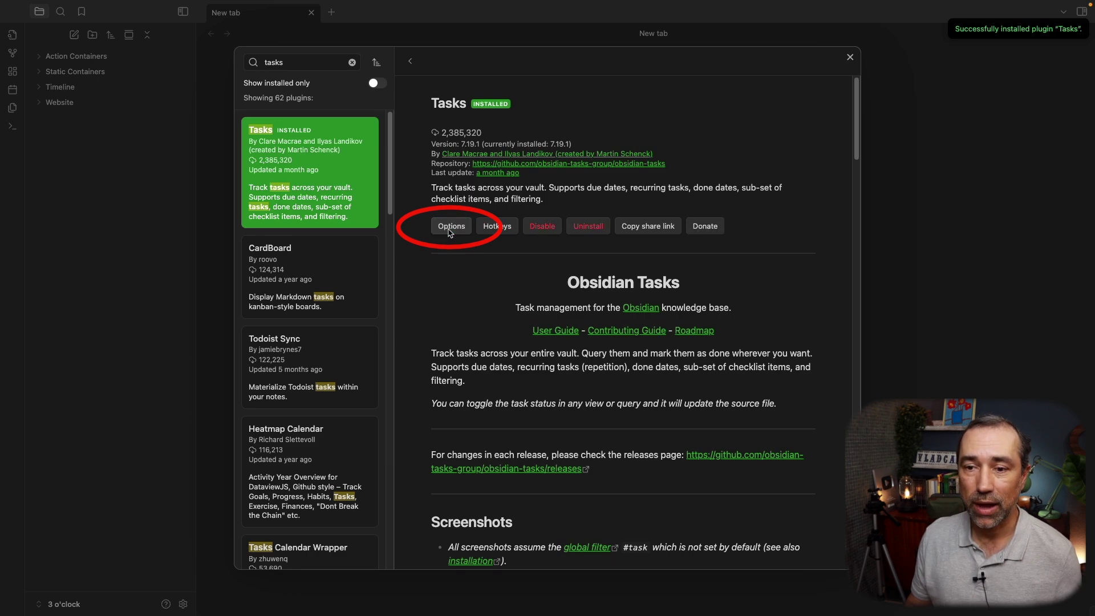
# Step: Clear the 'tasks' search, close the plugin browser and Settings, then reopen Settings
pyautogui.click(353, 63)
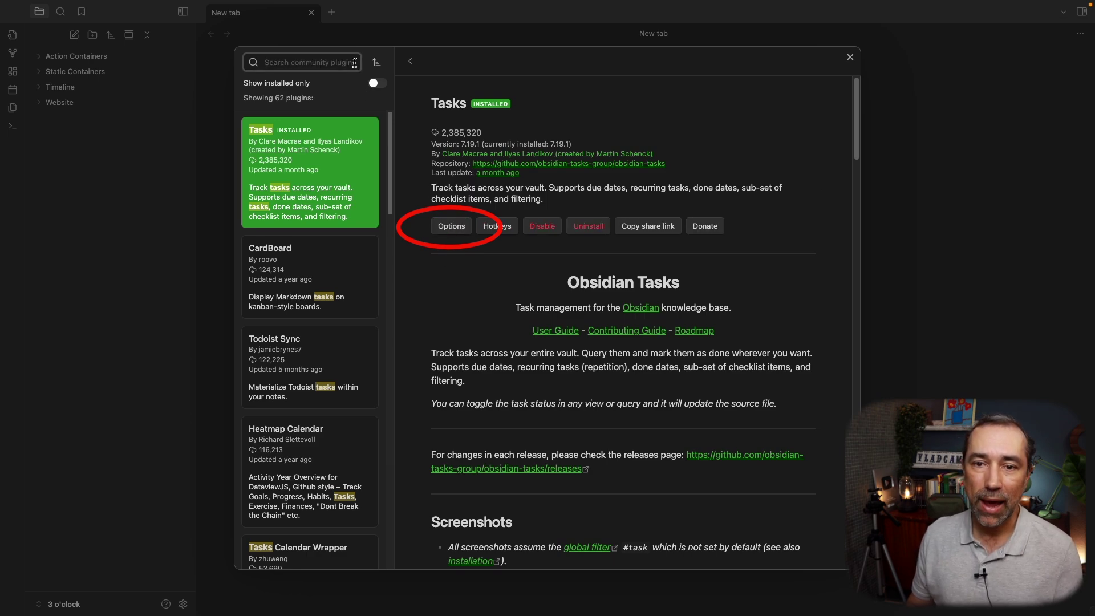
pyautogui.click(849, 58)
pyautogui.click(850, 57)
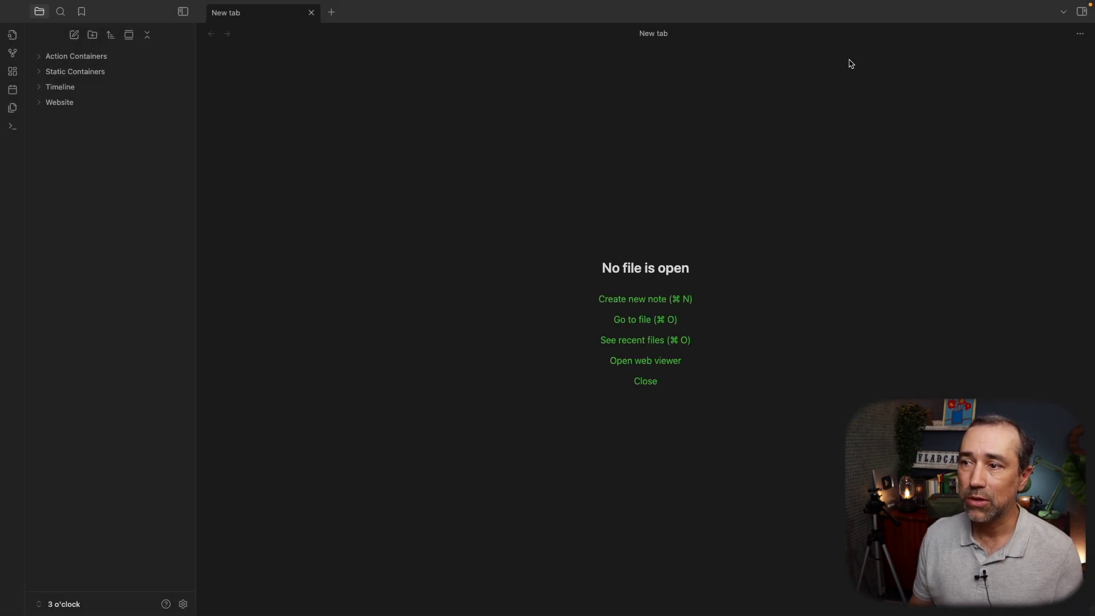
pyautogui.click(183, 604)
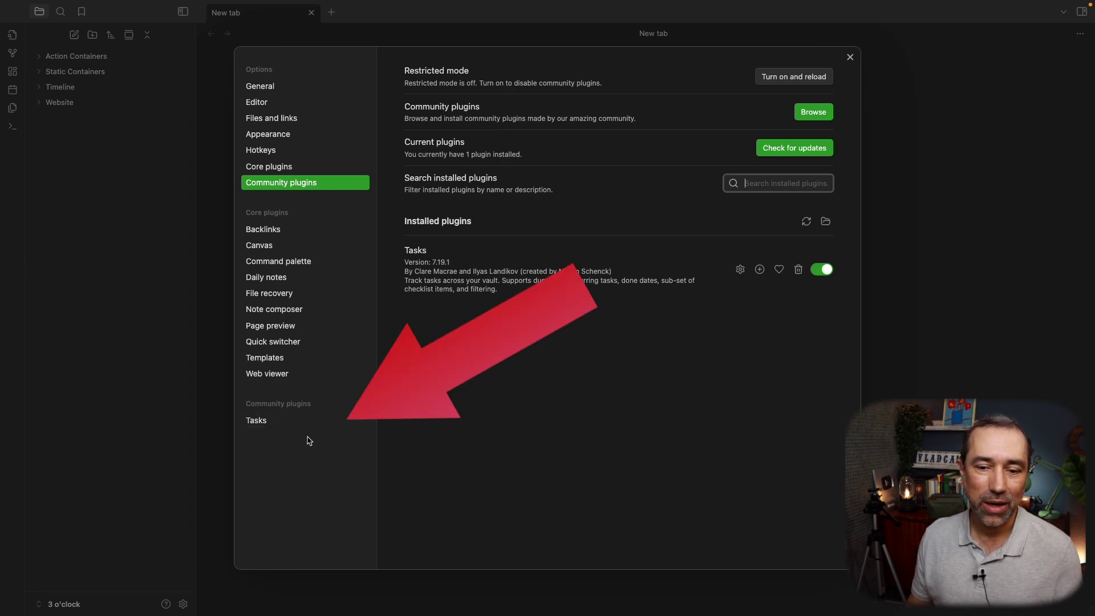
# Step: Review the Tasks plugin's settings page, including Tasks Emoji Format and the global filter
pyautogui.click(276, 427)
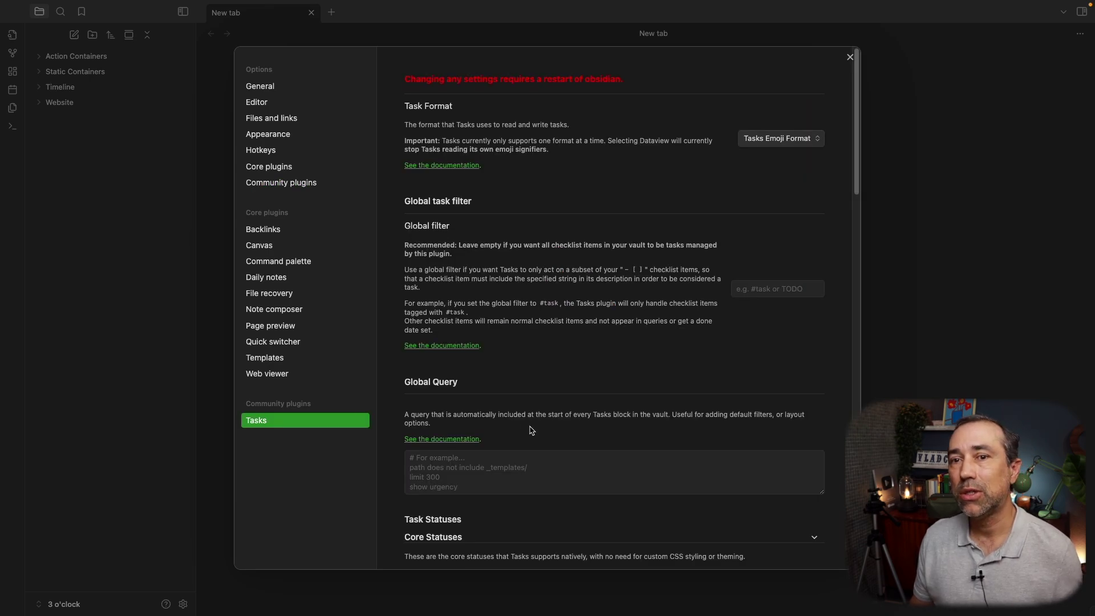
pyautogui.scroll(-20, 513, 424)
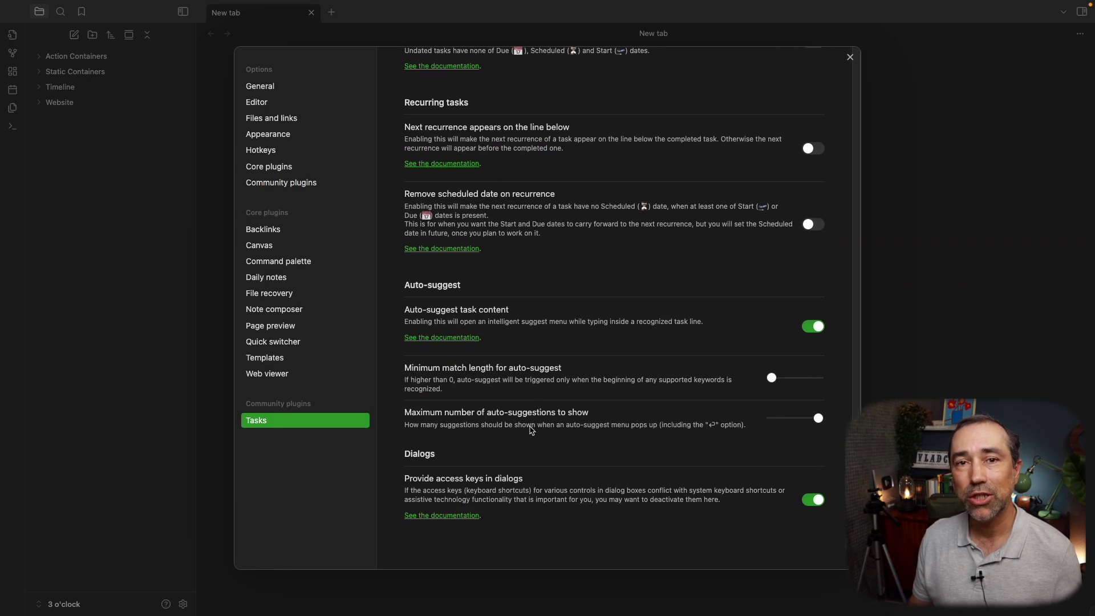
pyautogui.scroll(15, 531, 431)
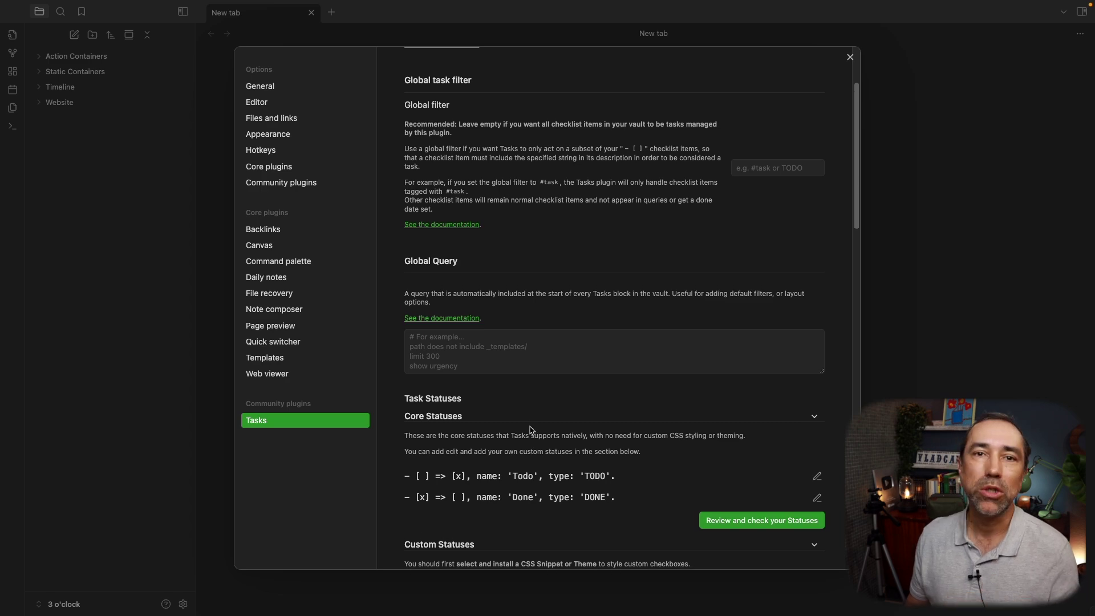
pyautogui.scroll(4, 530, 431)
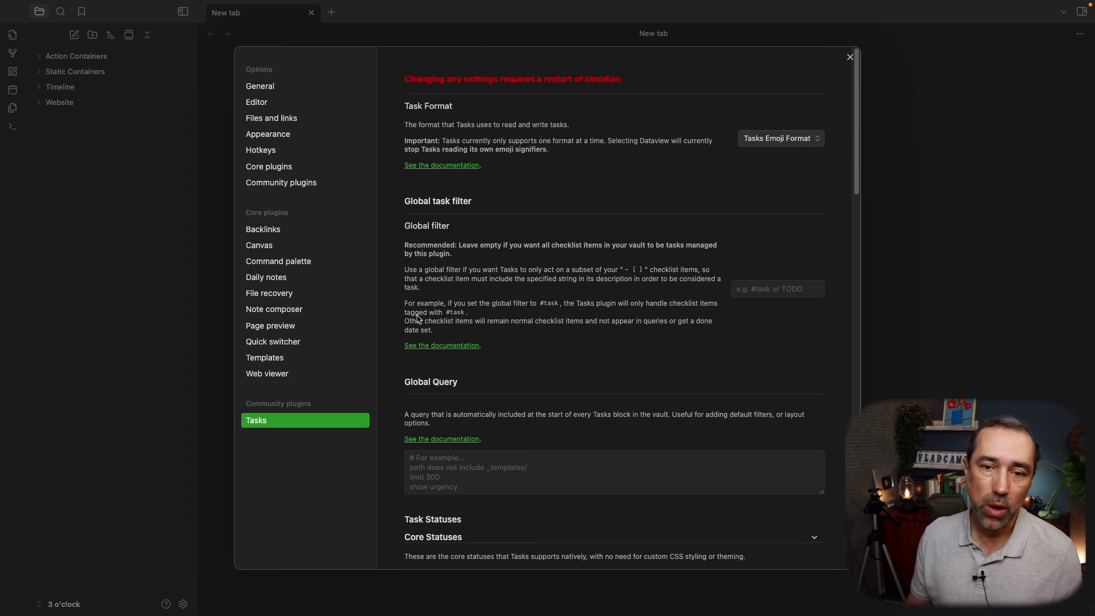
# Step: On Community plugins, switch Tasks off and back on, and check its hotkeys
pyautogui.click(283, 184)
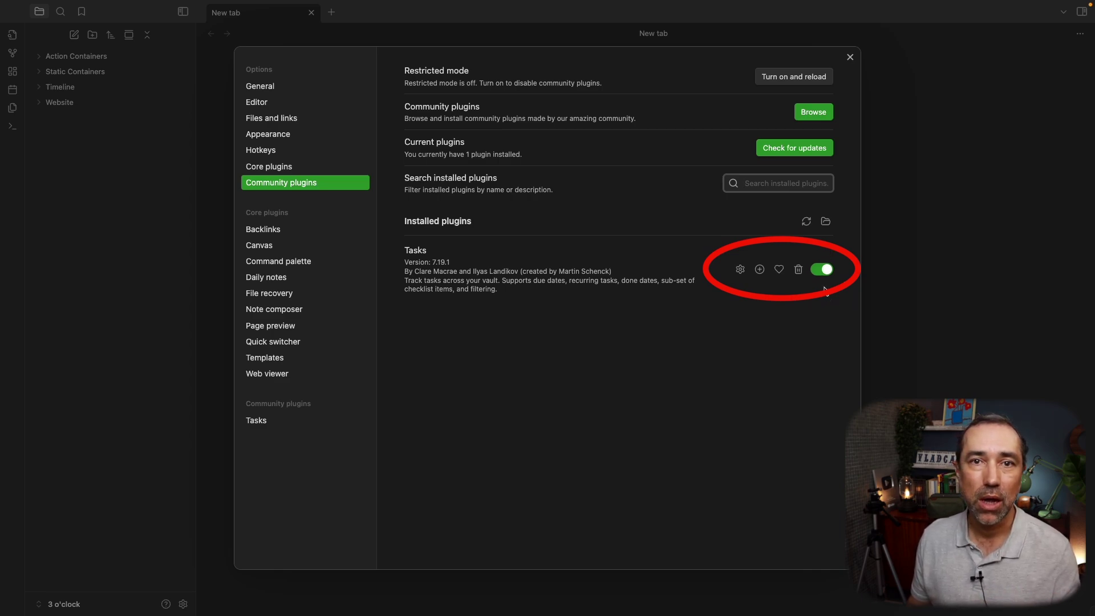
pyautogui.click(821, 270)
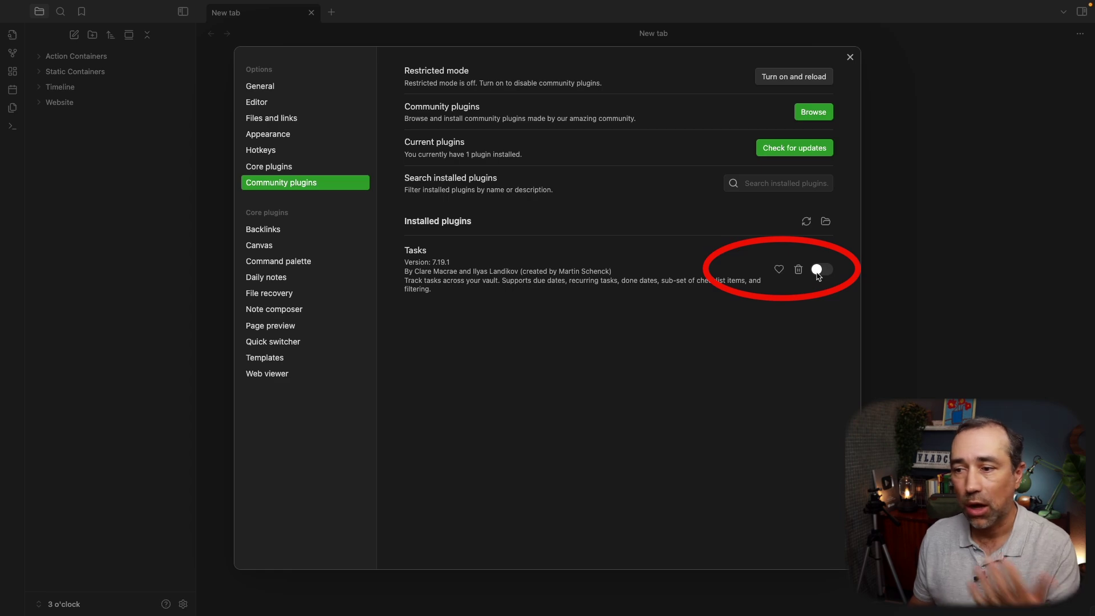
pyautogui.click(818, 273)
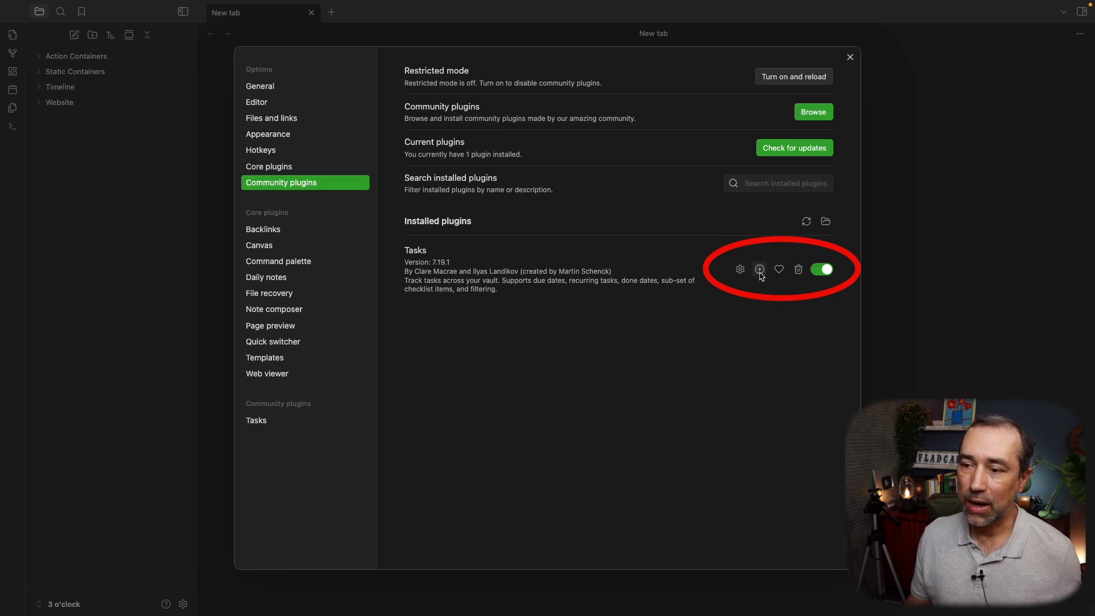
pyautogui.click(759, 270)
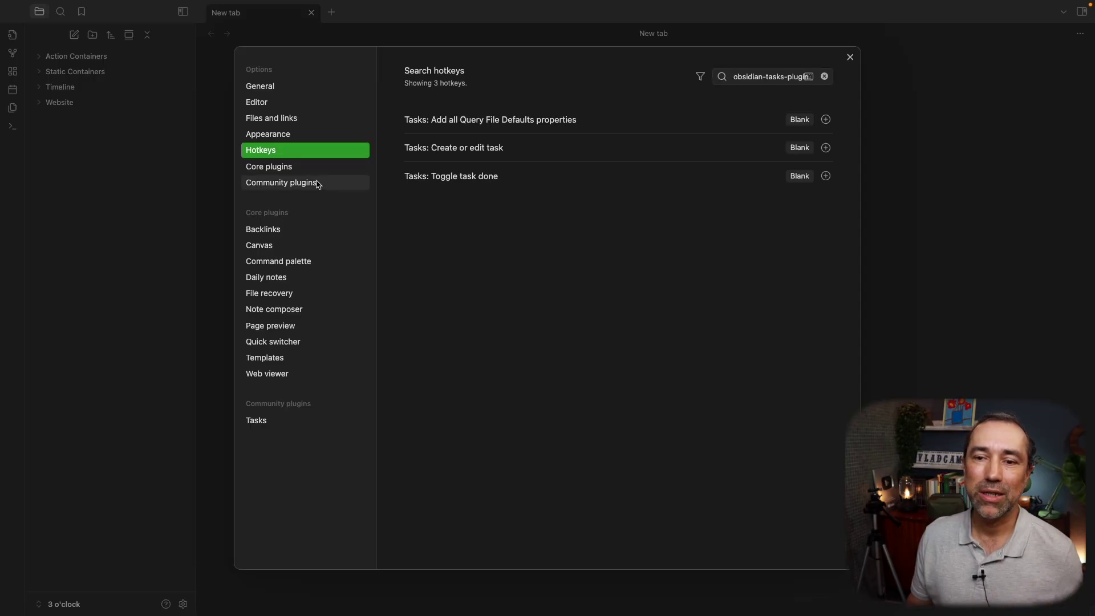
pyautogui.click(319, 183)
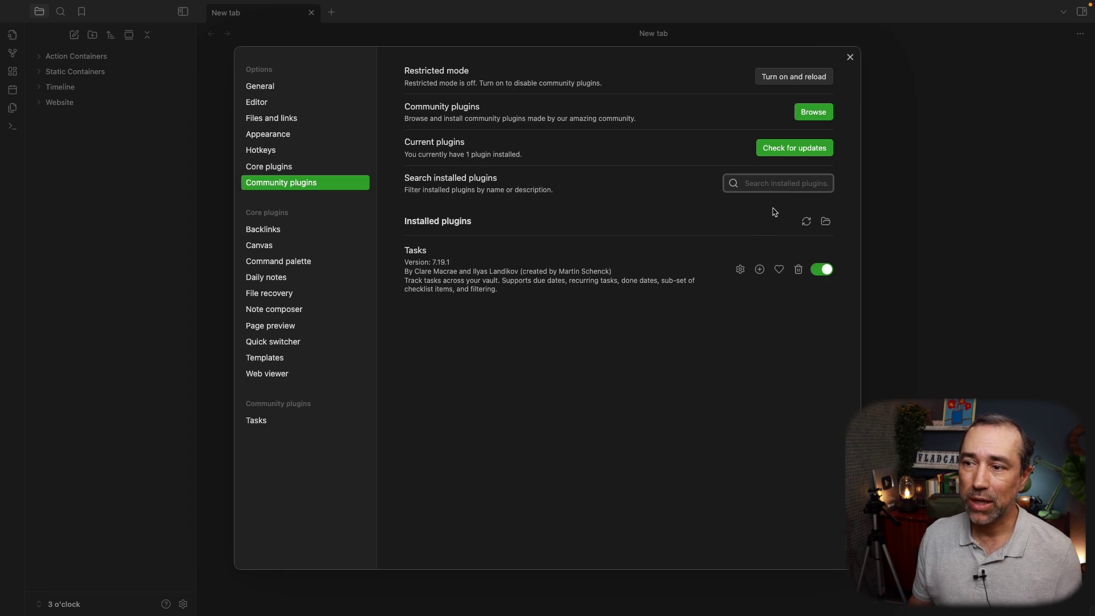
# Step: Search the browser for 'homepage', install and enable Homepage 4.2, then close the browser
pyautogui.click(798, 113)
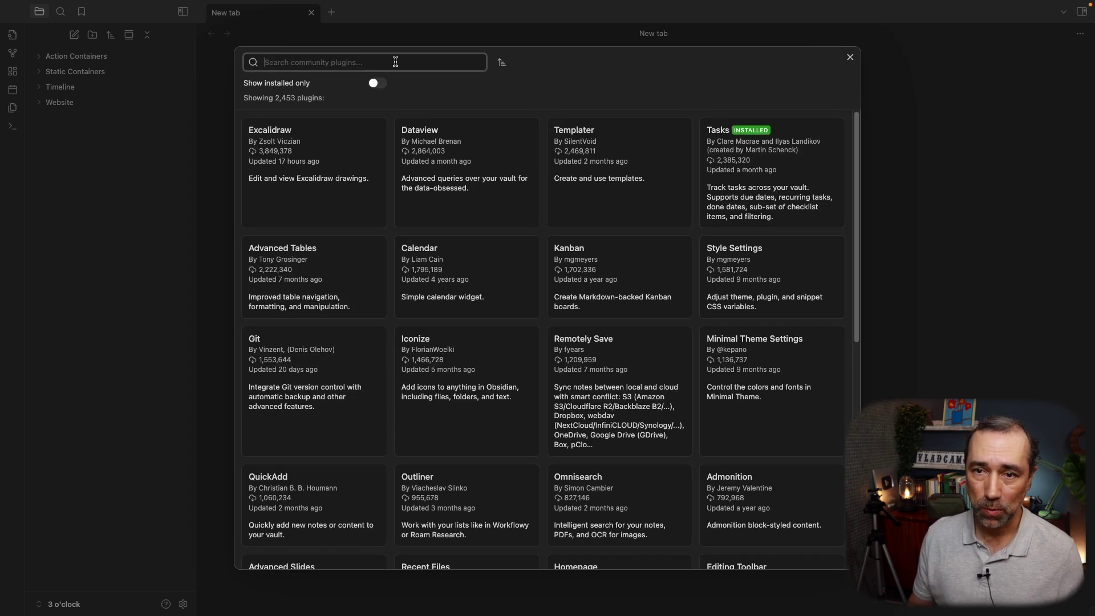
pyautogui.write('homepage')
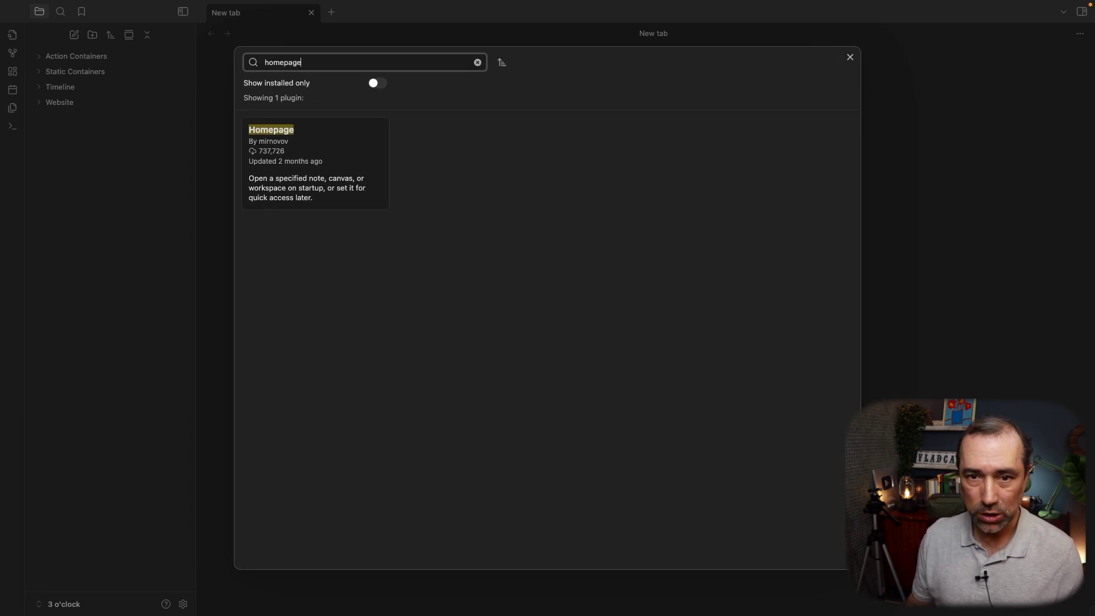
pyautogui.click(317, 168)
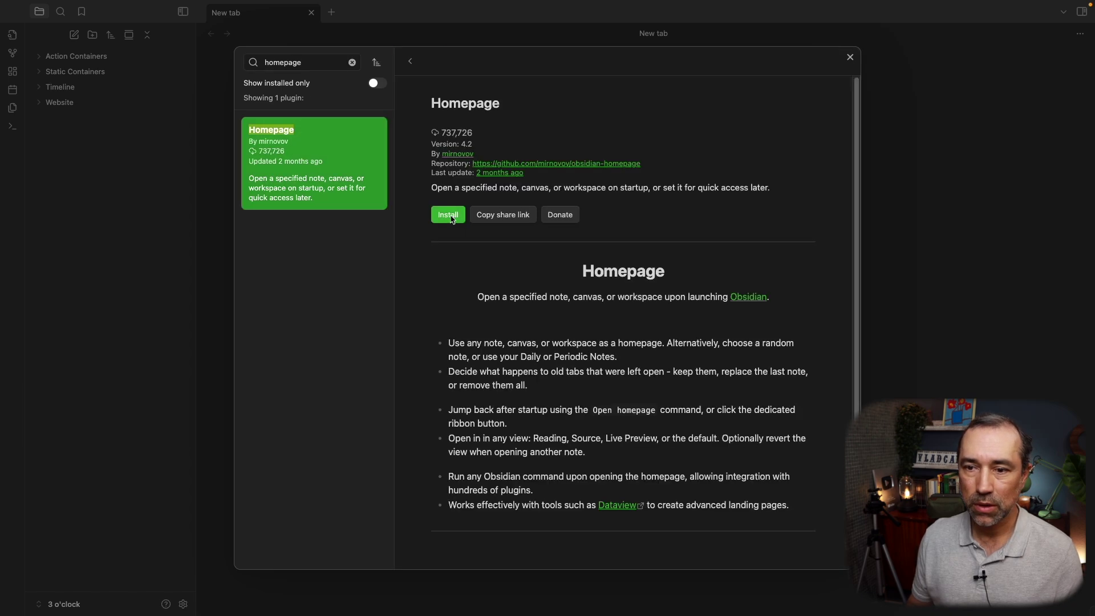
pyautogui.click(451, 218)
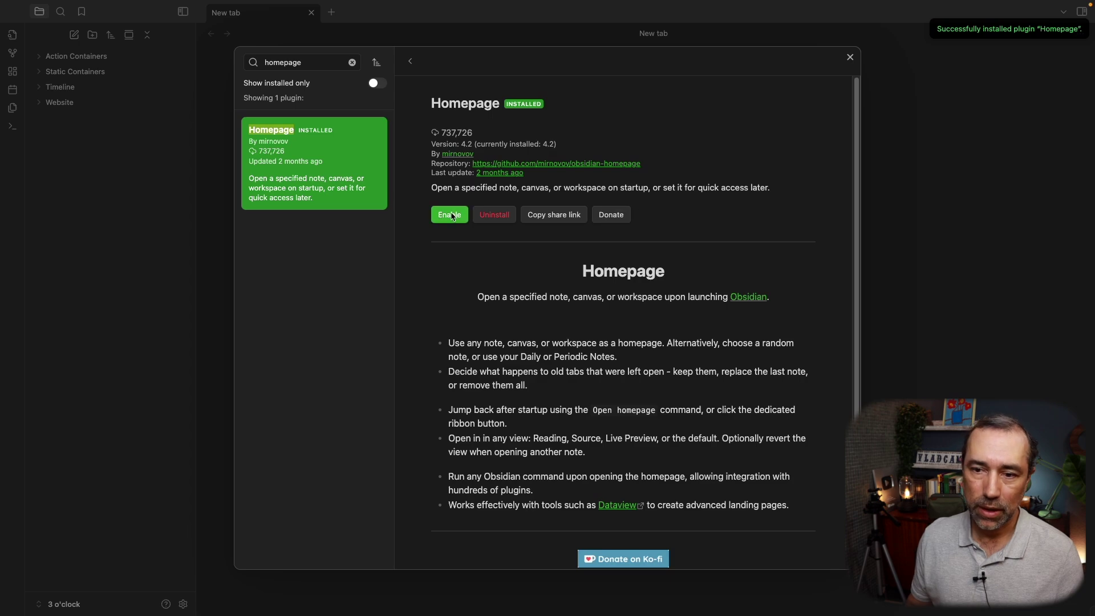
pyautogui.click(451, 215)
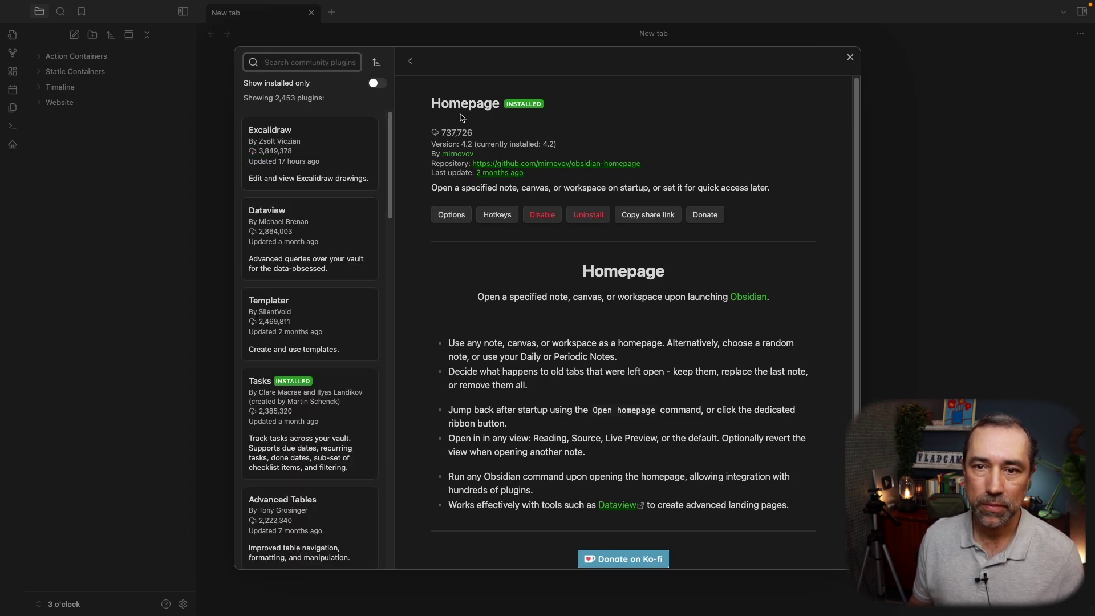
pyautogui.click(848, 58)
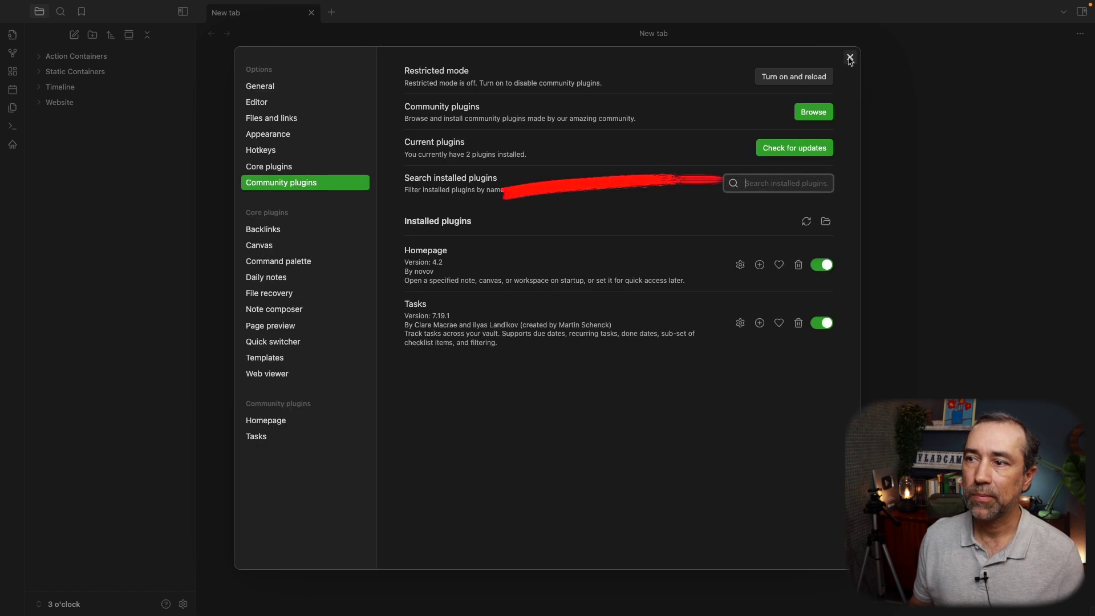